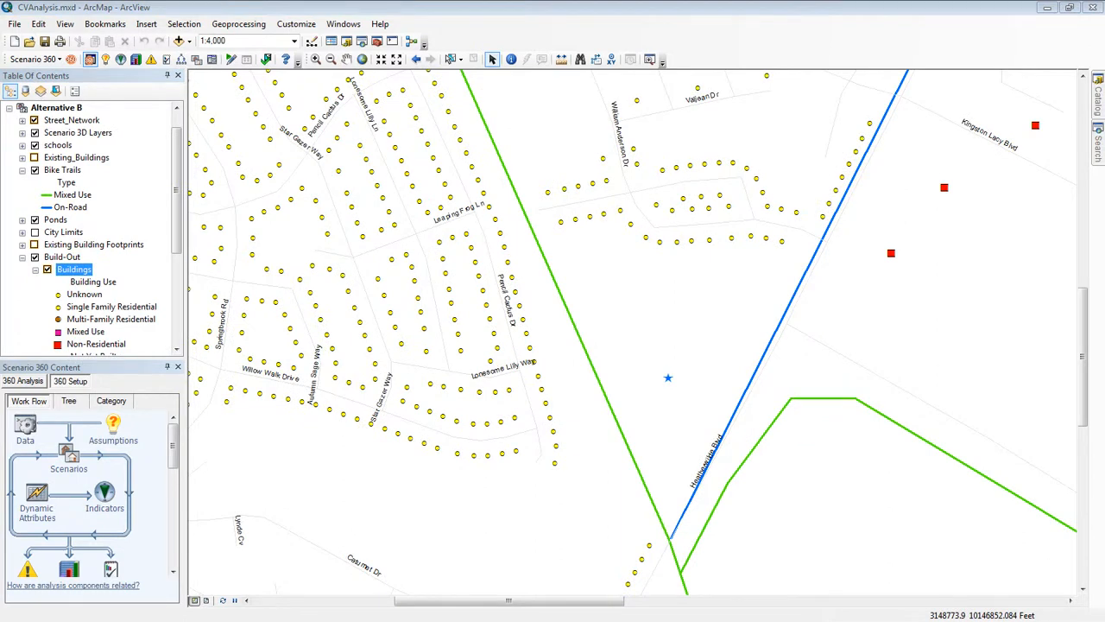
Open the Buildings layer's attribute table, select the record with OBJECTID 4603 and review the distance fields
right_click(82, 275)
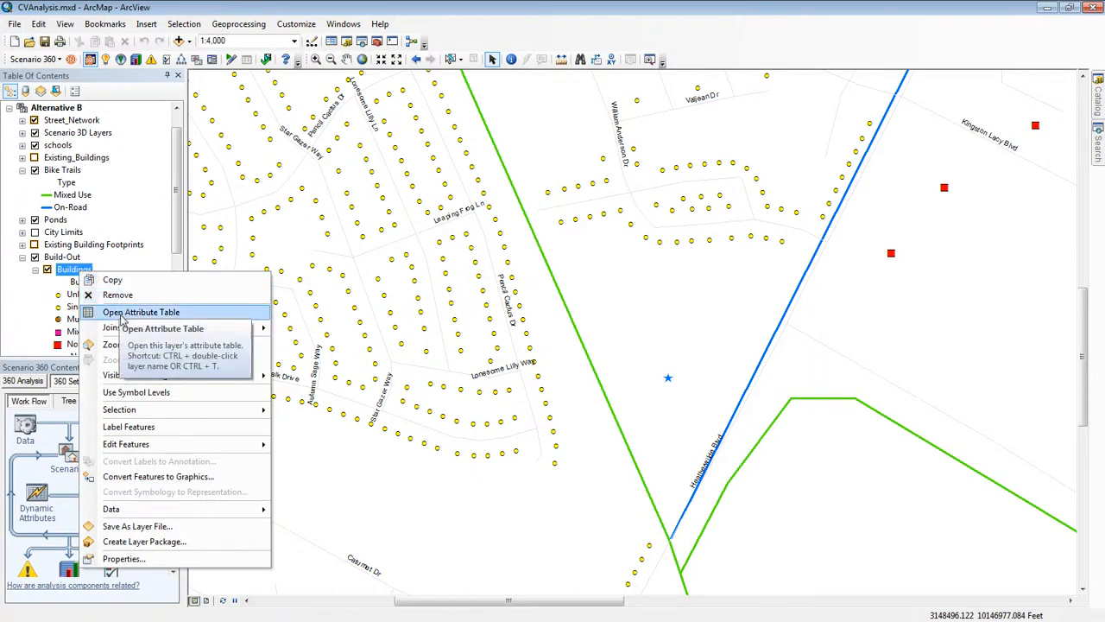
left_click(123, 315)
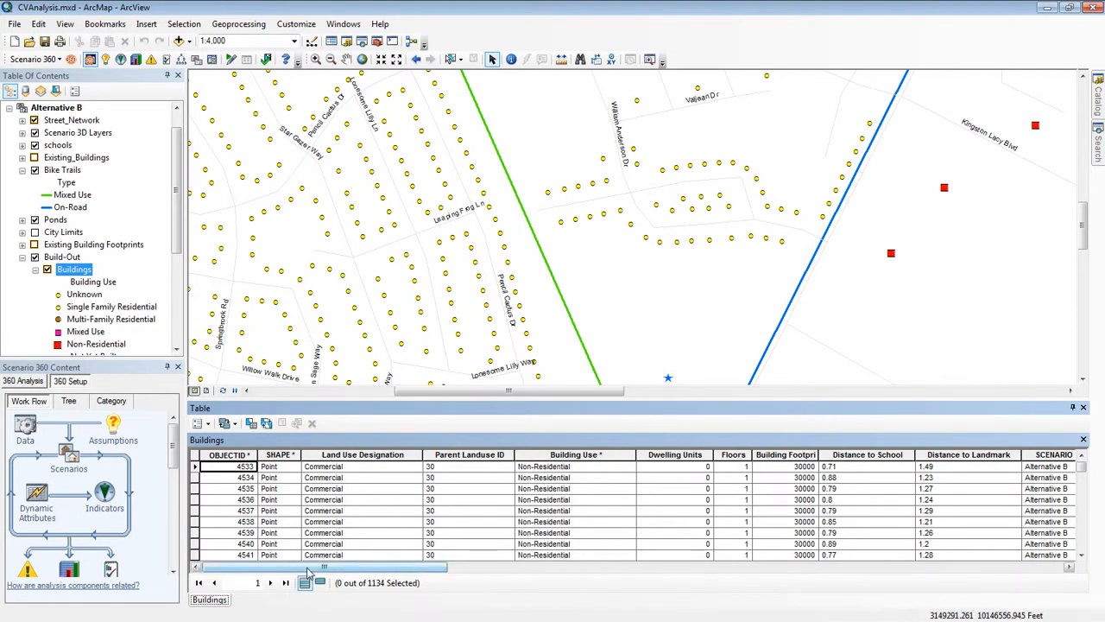
left_click(1082, 533)
left_click(1082, 535)
left_click(1083, 539)
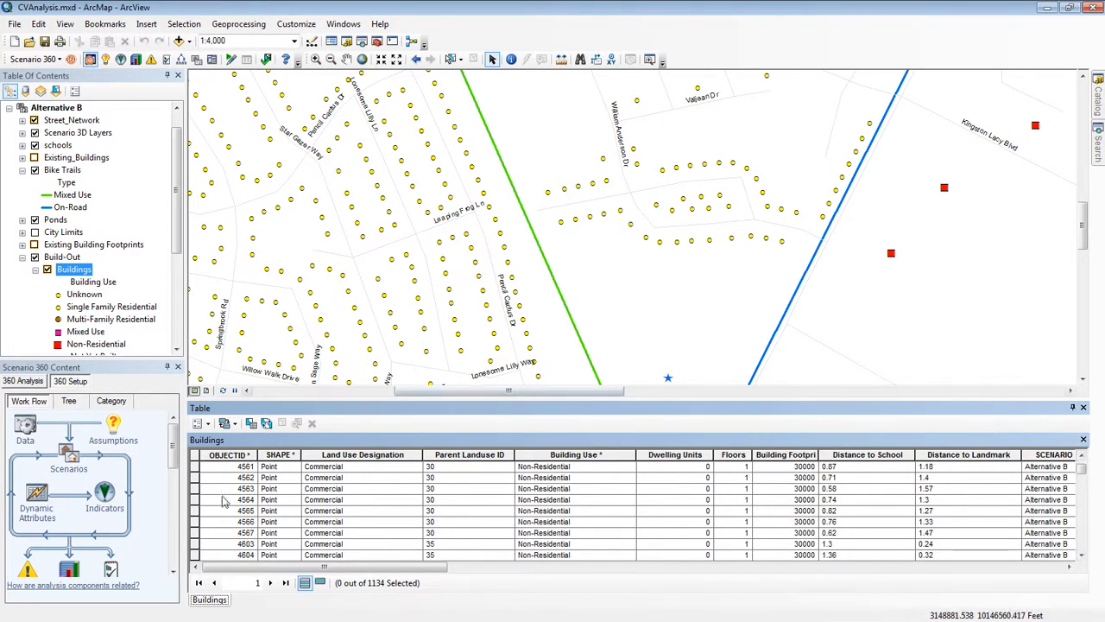
left_click(195, 544)
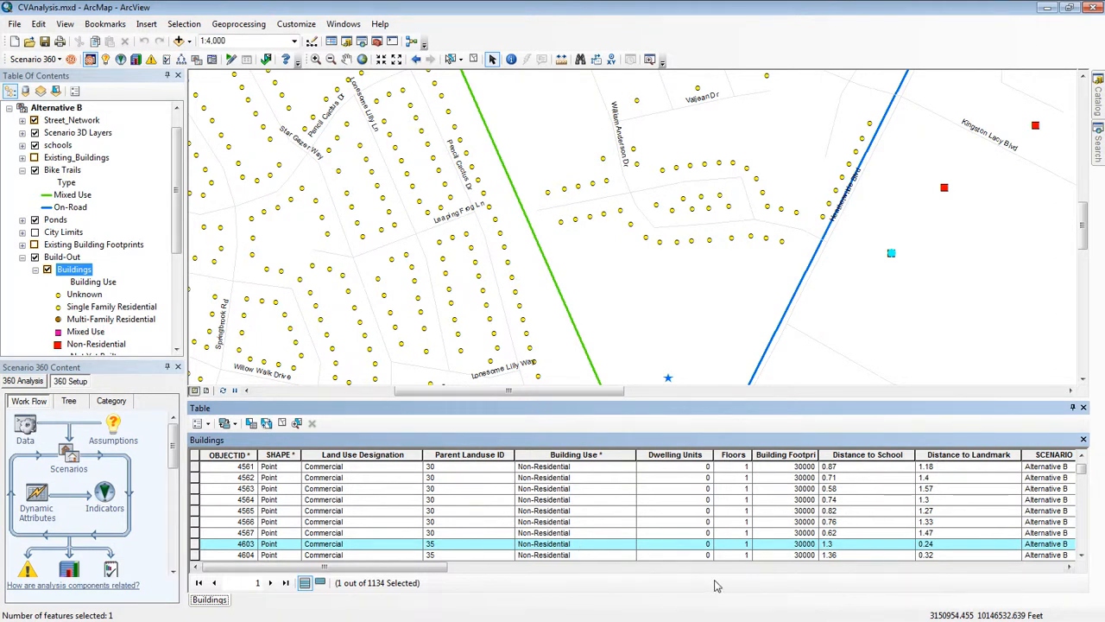
left_click_drag(436, 570, 498, 574)
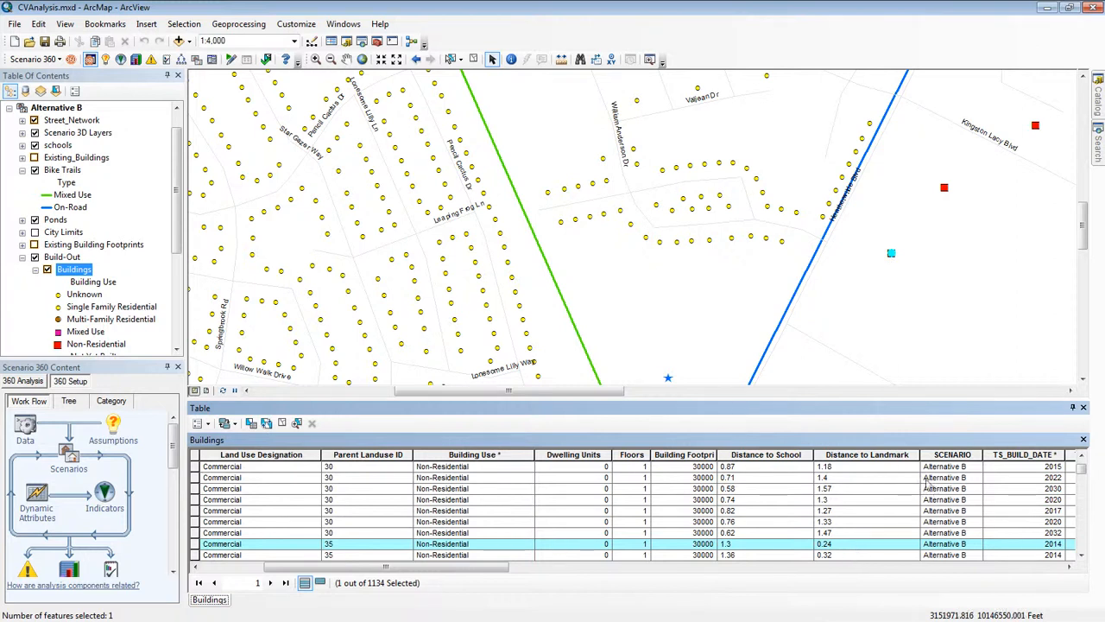
mouse_move(1082, 467)
left_mouse_down()
mouse_move(1083, 483)
mouse_move(1084, 467)
left_mouse_up()
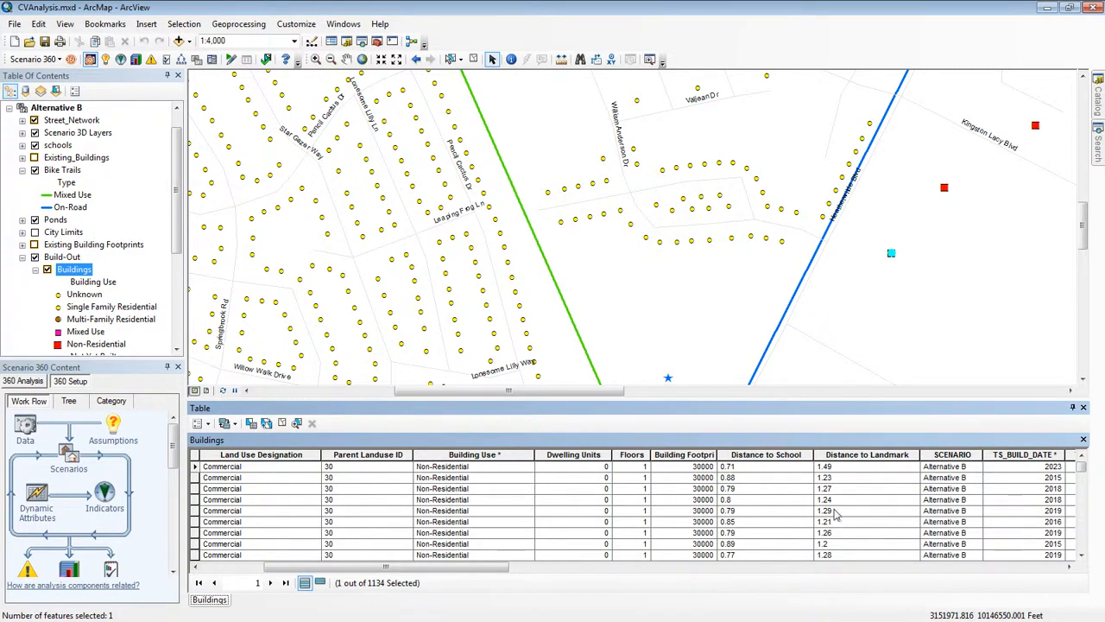
Symbolize the Buildings layer with graduated colors based on the Distance to Landmark field
double_click(84, 274)
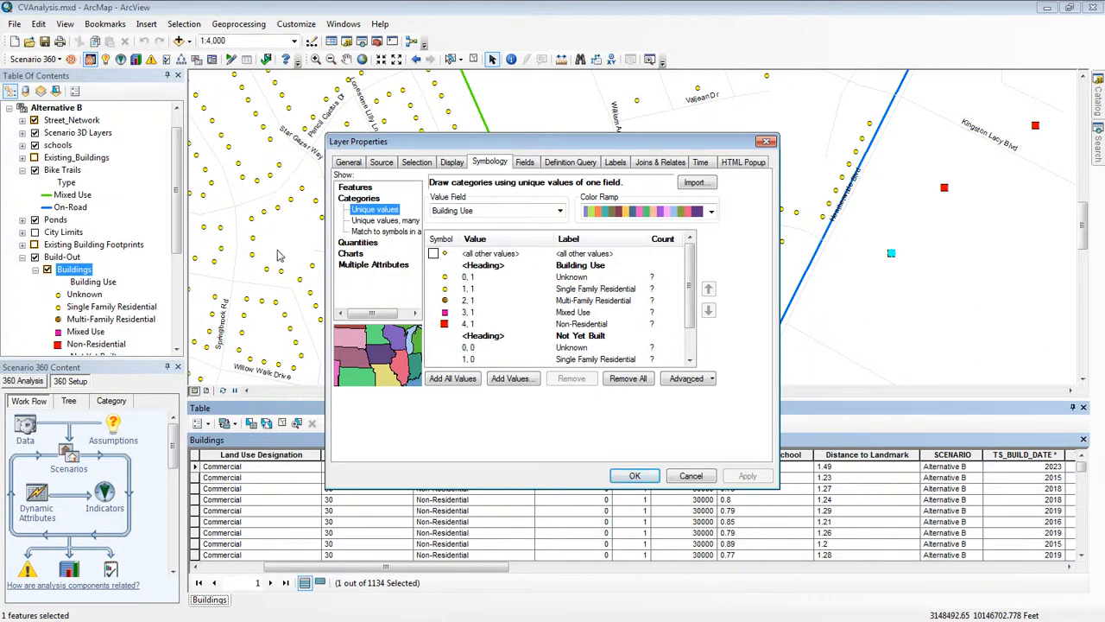
left_click(371, 243)
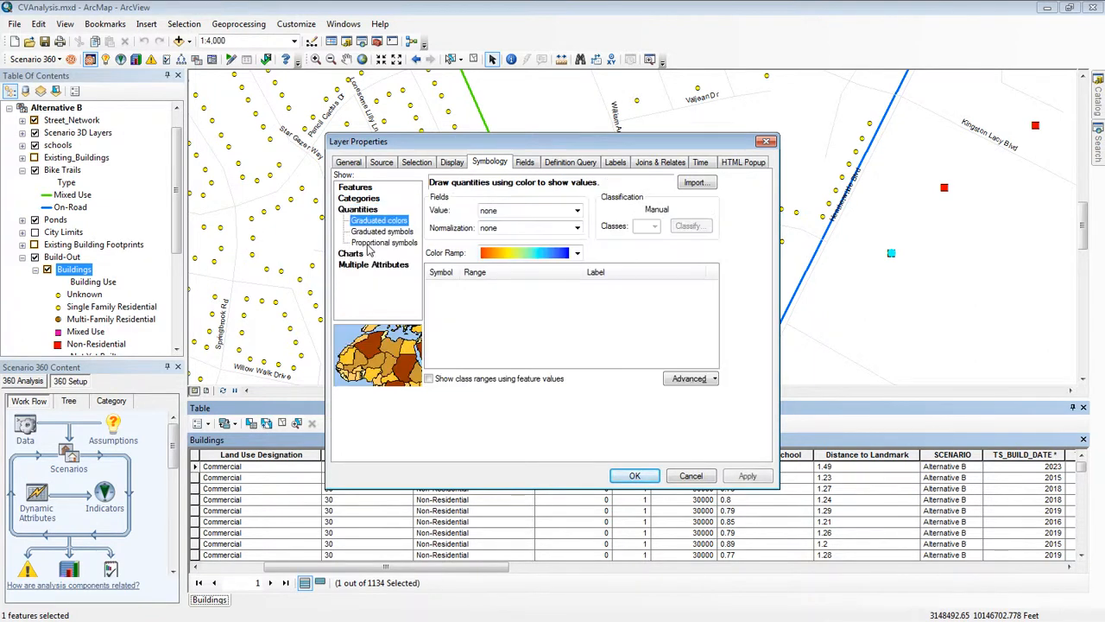
left_click(576, 210)
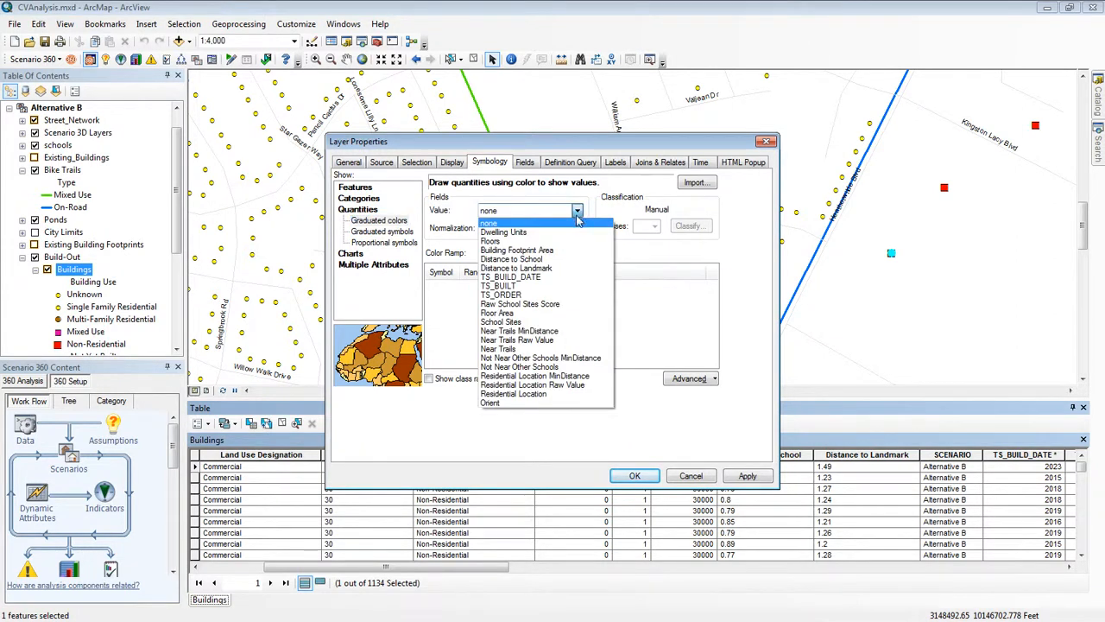
left_click(572, 268)
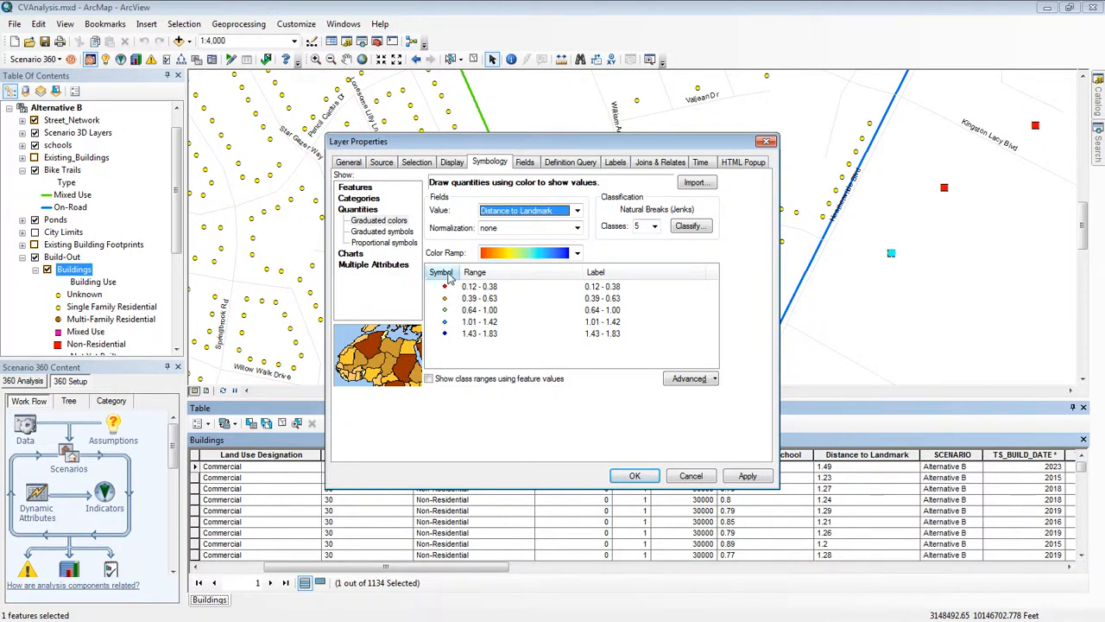
Increase the size of all class symbols by 2 and apply the new symbology to the Buildings layer
right_click(448, 275)
left_click(492, 333)
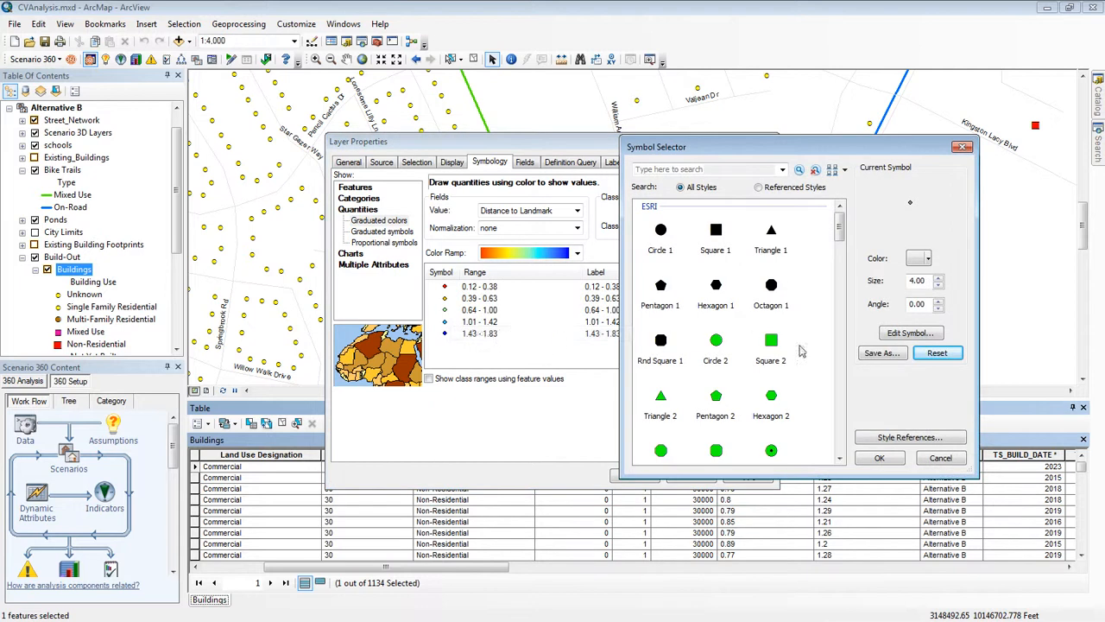
left_click(939, 280)
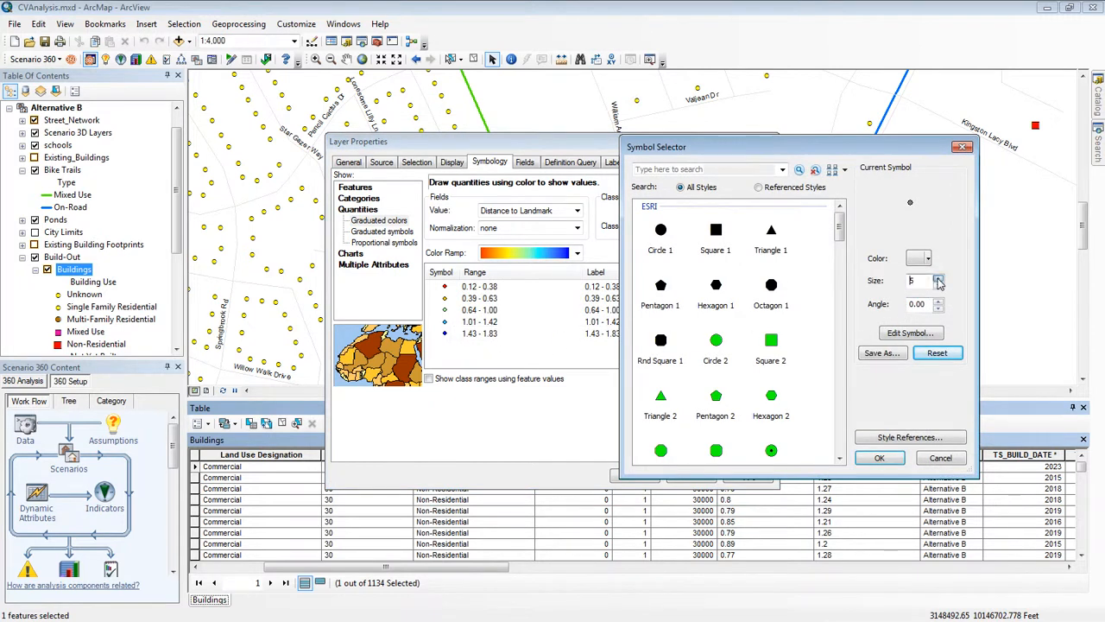
left_click(939, 280)
left_click(881, 458)
left_click(639, 475)
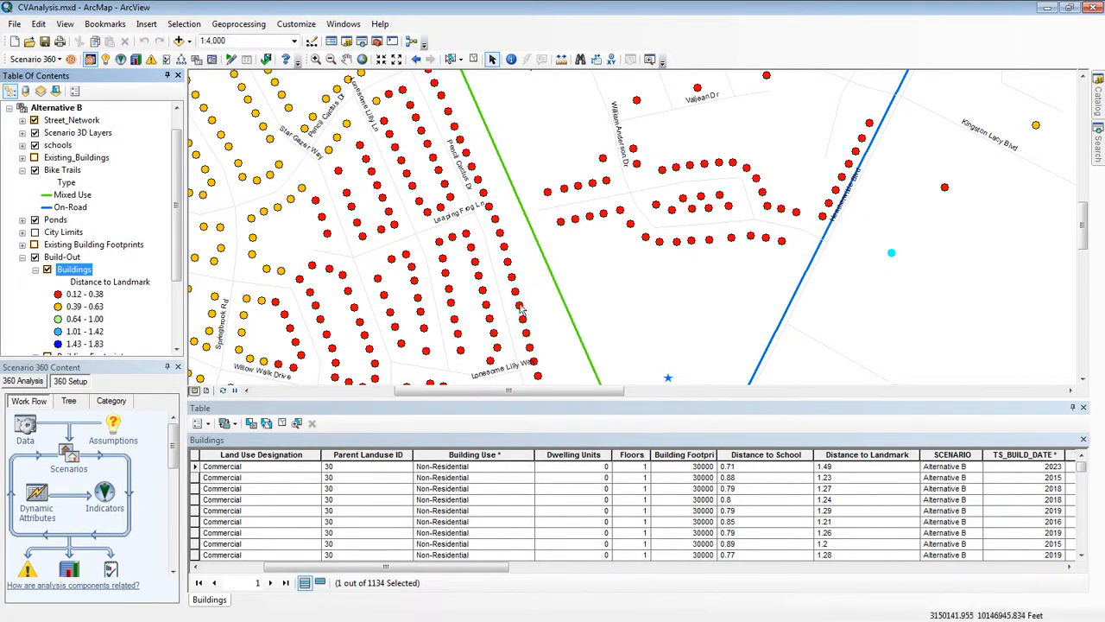
Start an edit session at 1:6,000 scale and try moving the Landmark point west to the area near Gantry Dr
scroll(523, 304, "up", 1)
scroll(522, 304, "up", 1)
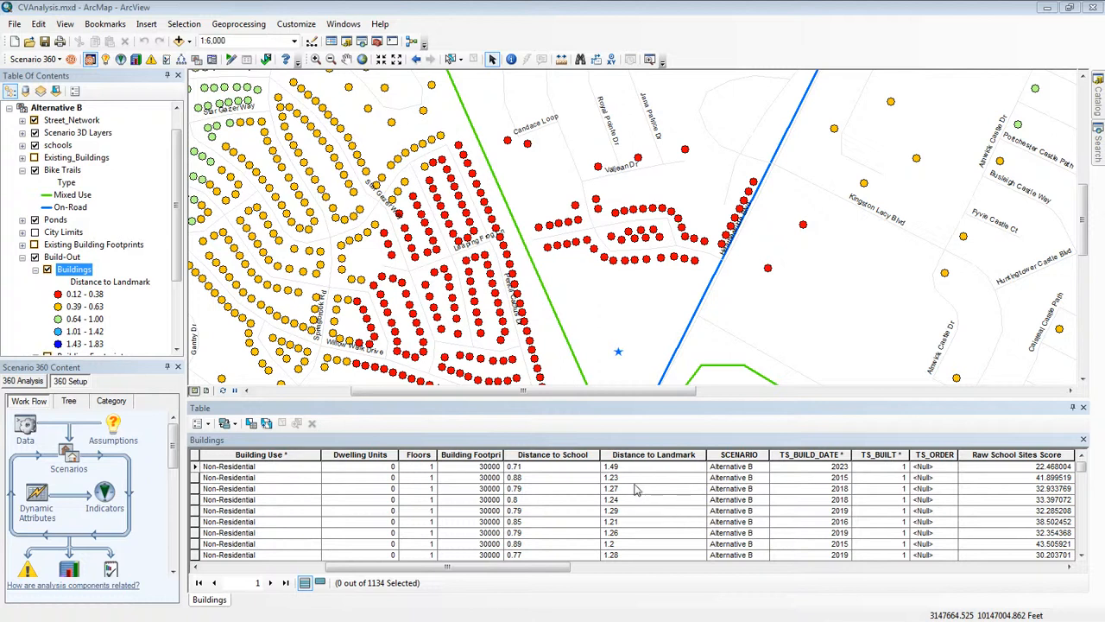
left_click(231, 58)
left_click(531, 350)
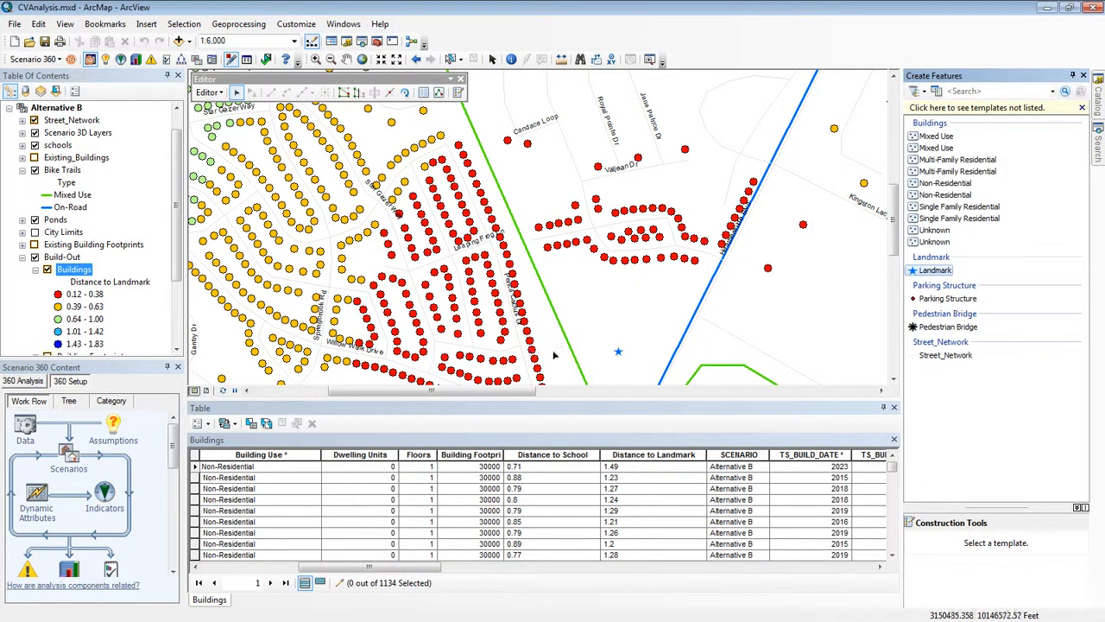
left_click(618, 351)
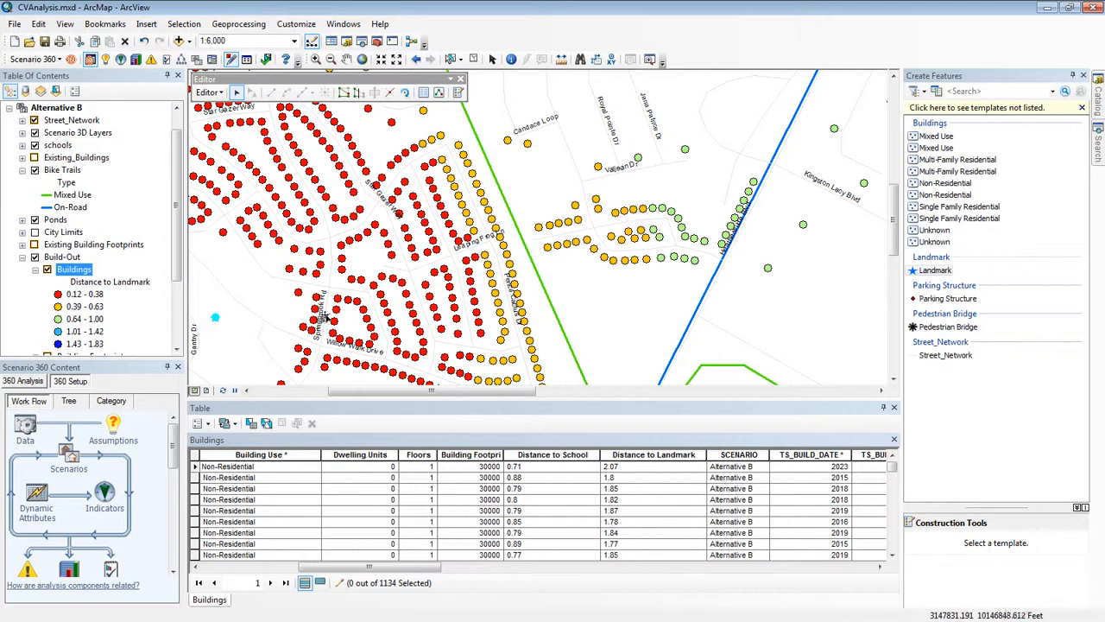
left_click_drag(544, 288, 544, 289)
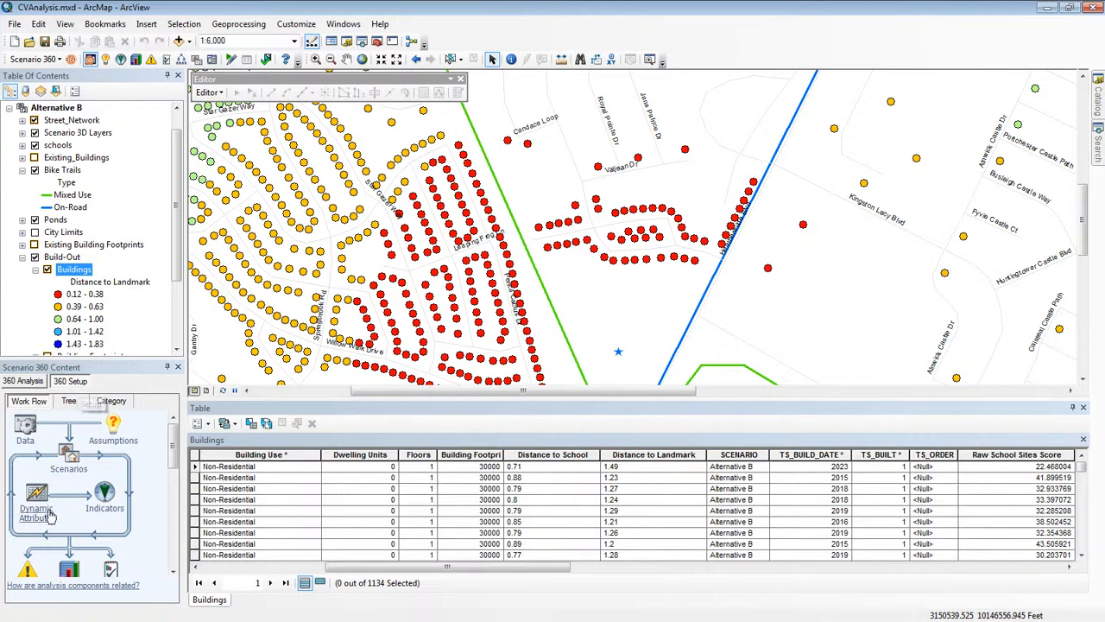
Open the dynamic attributes list and examine the properties and formula of the Buildings layer's Distance to Landmark attribute without changing them
left_click(44, 521)
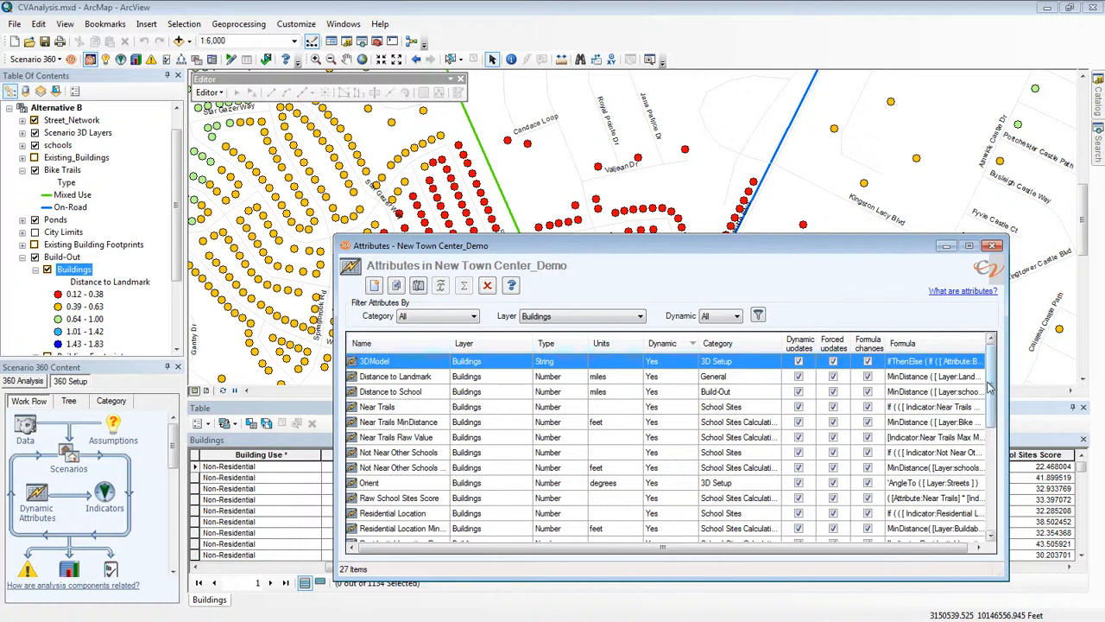
left_click_drag(991, 388, 991, 436)
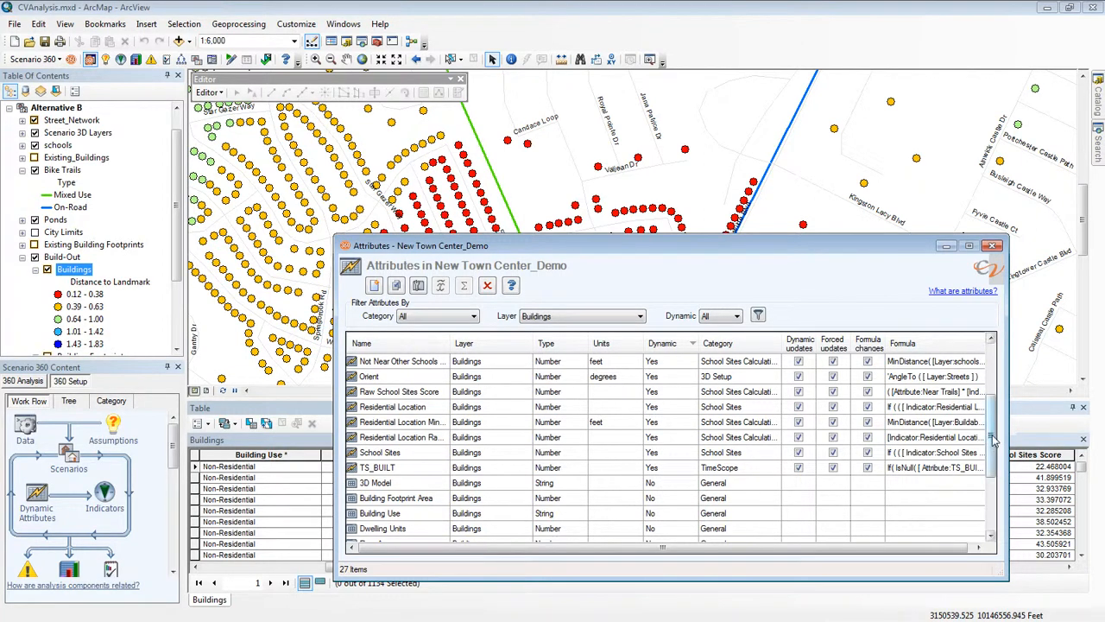
left_click_drag(994, 440, 994, 369)
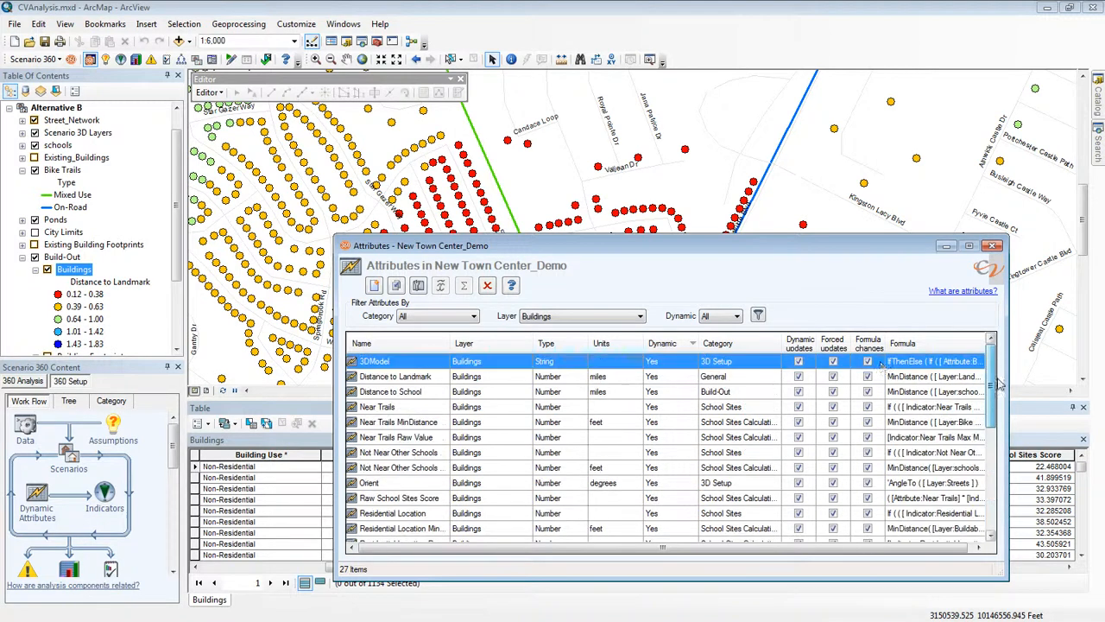
left_click(394, 377)
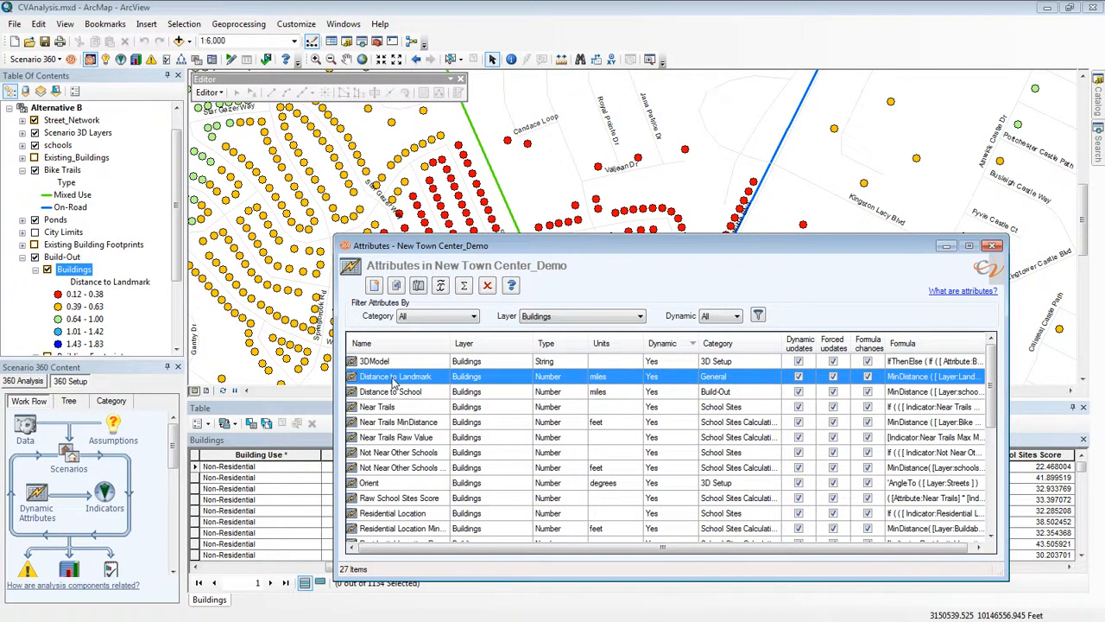
double_click(393, 378)
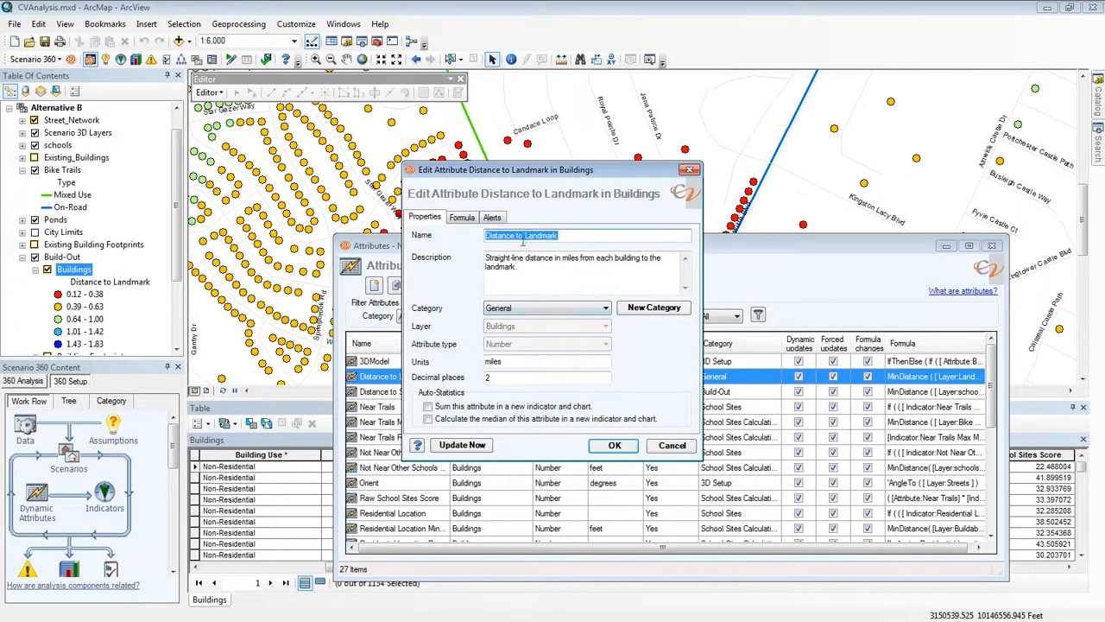
left_click(463, 217)
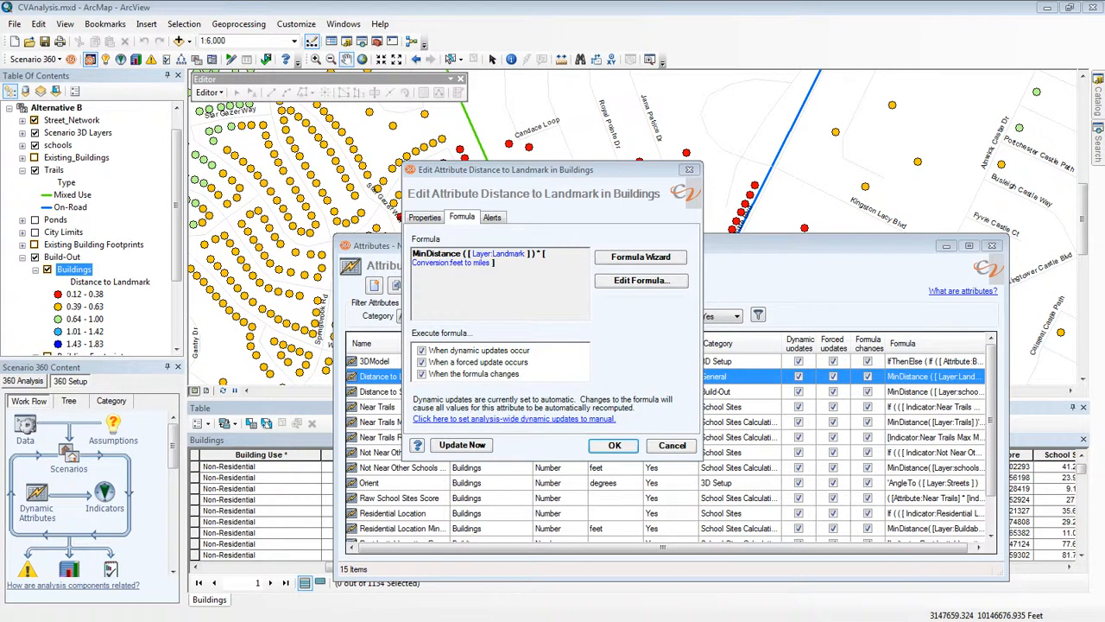
left_click(672, 445)
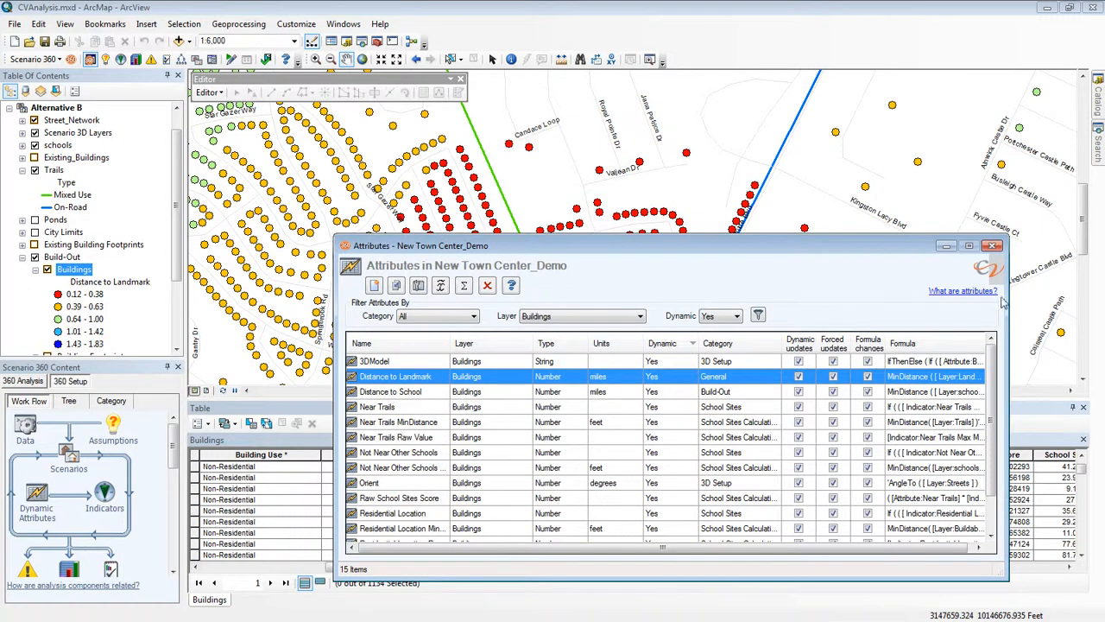
left_click(994, 247)
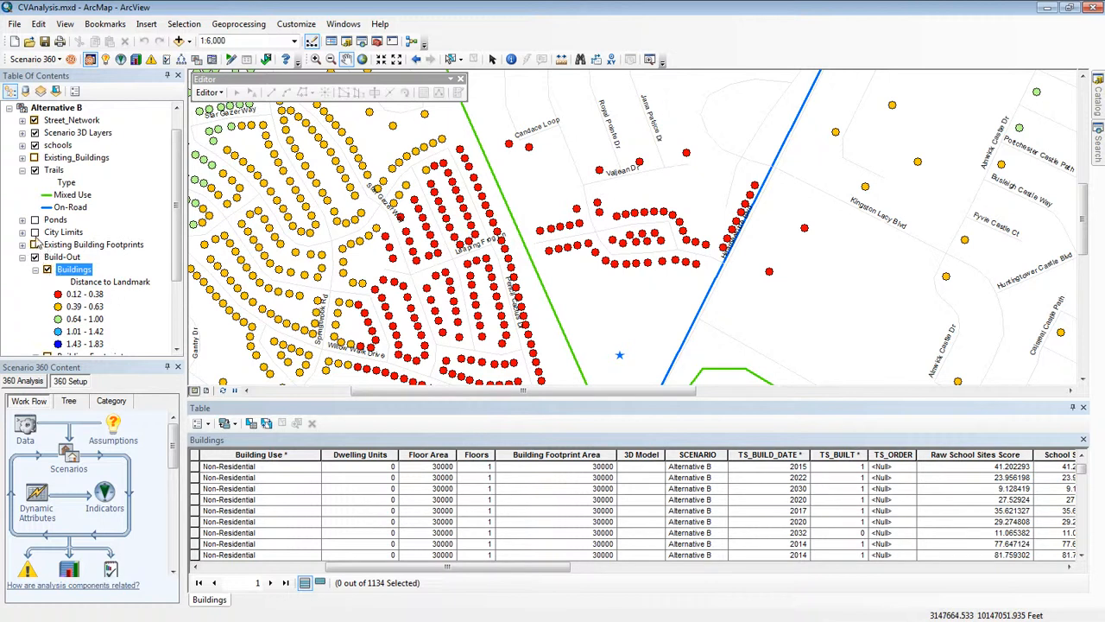
Open the analysis data list, check which layers are dynamic, and show the Catalog with the project files
left_click(24, 442)
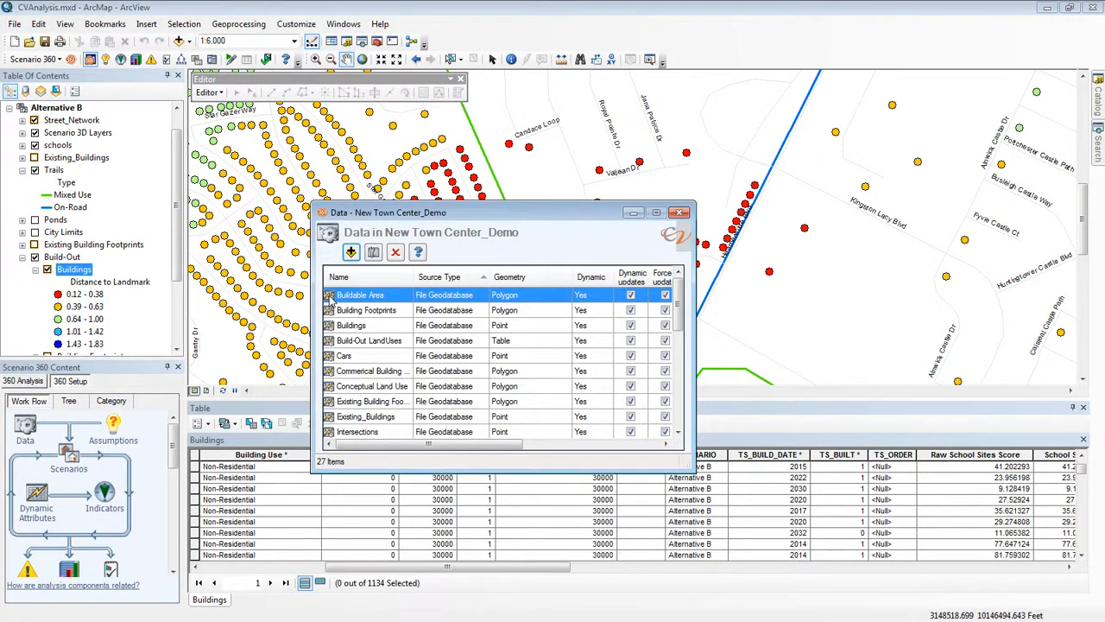
left_click_drag(681, 312, 681, 361)
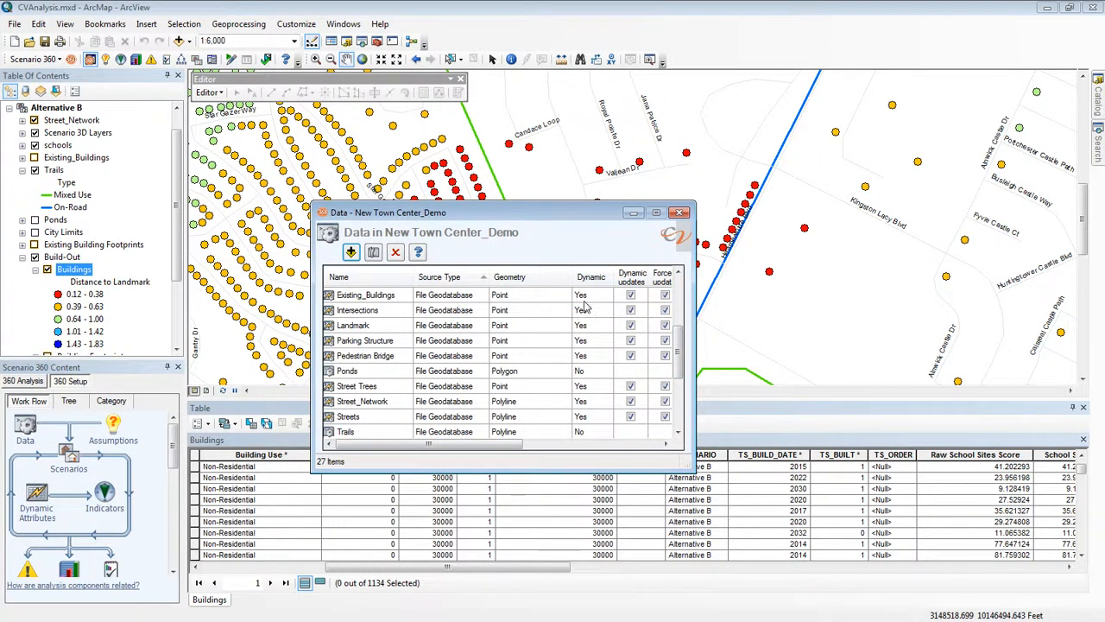
left_click(1100, 102)
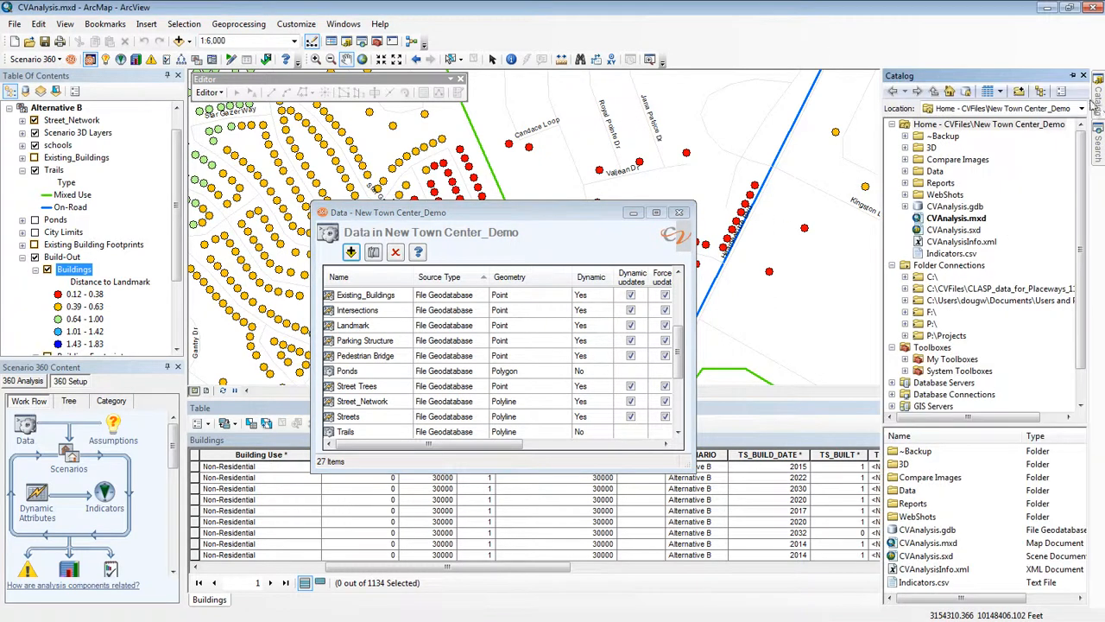